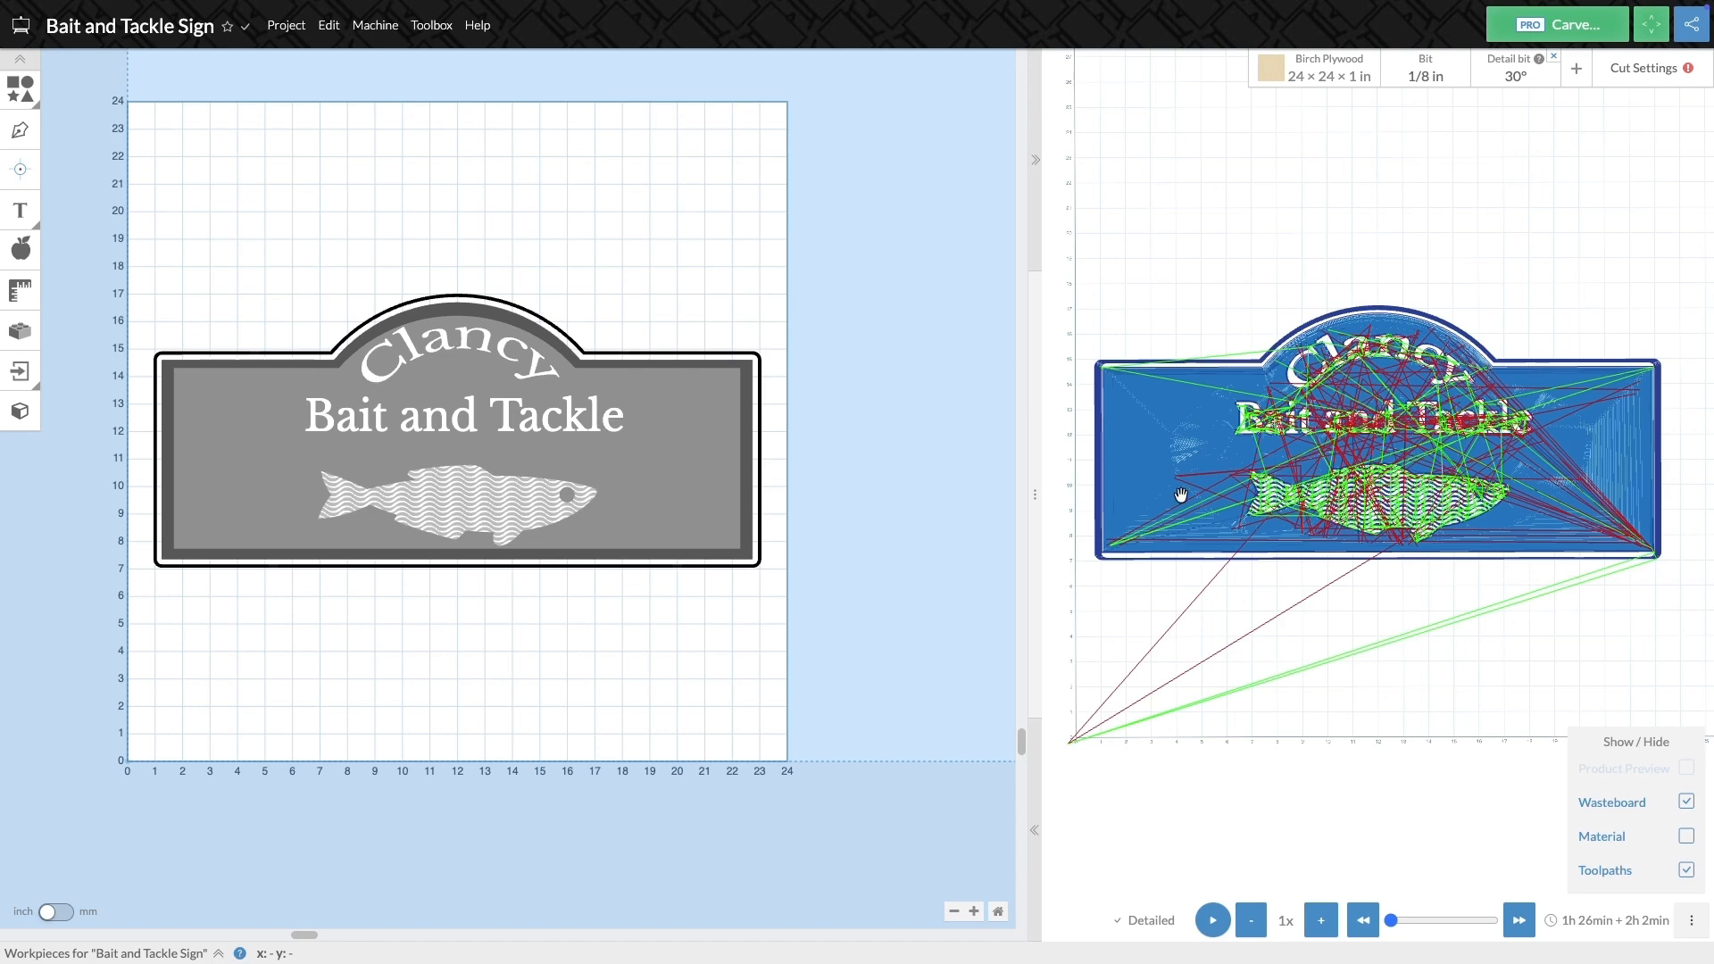
Step: Review the main and detail bit choices without changing them
{"action": "left_click", "coordinate": [1430, 76]}
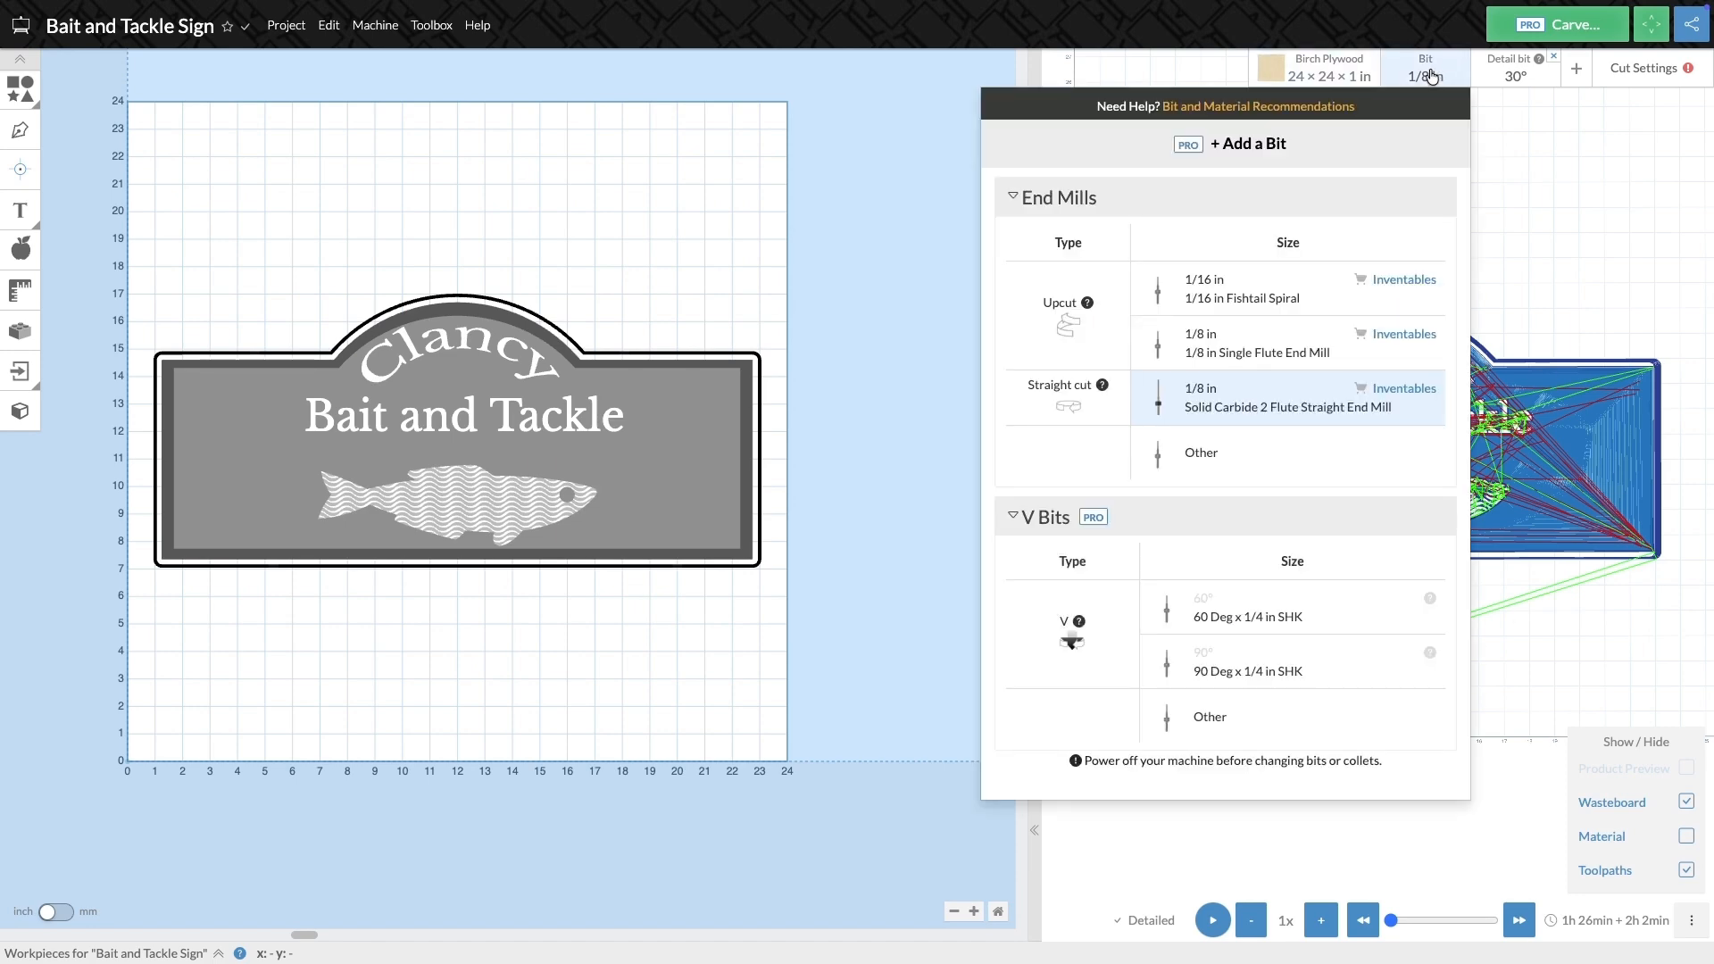
{"action": "left_click", "coordinate": [1431, 76]}
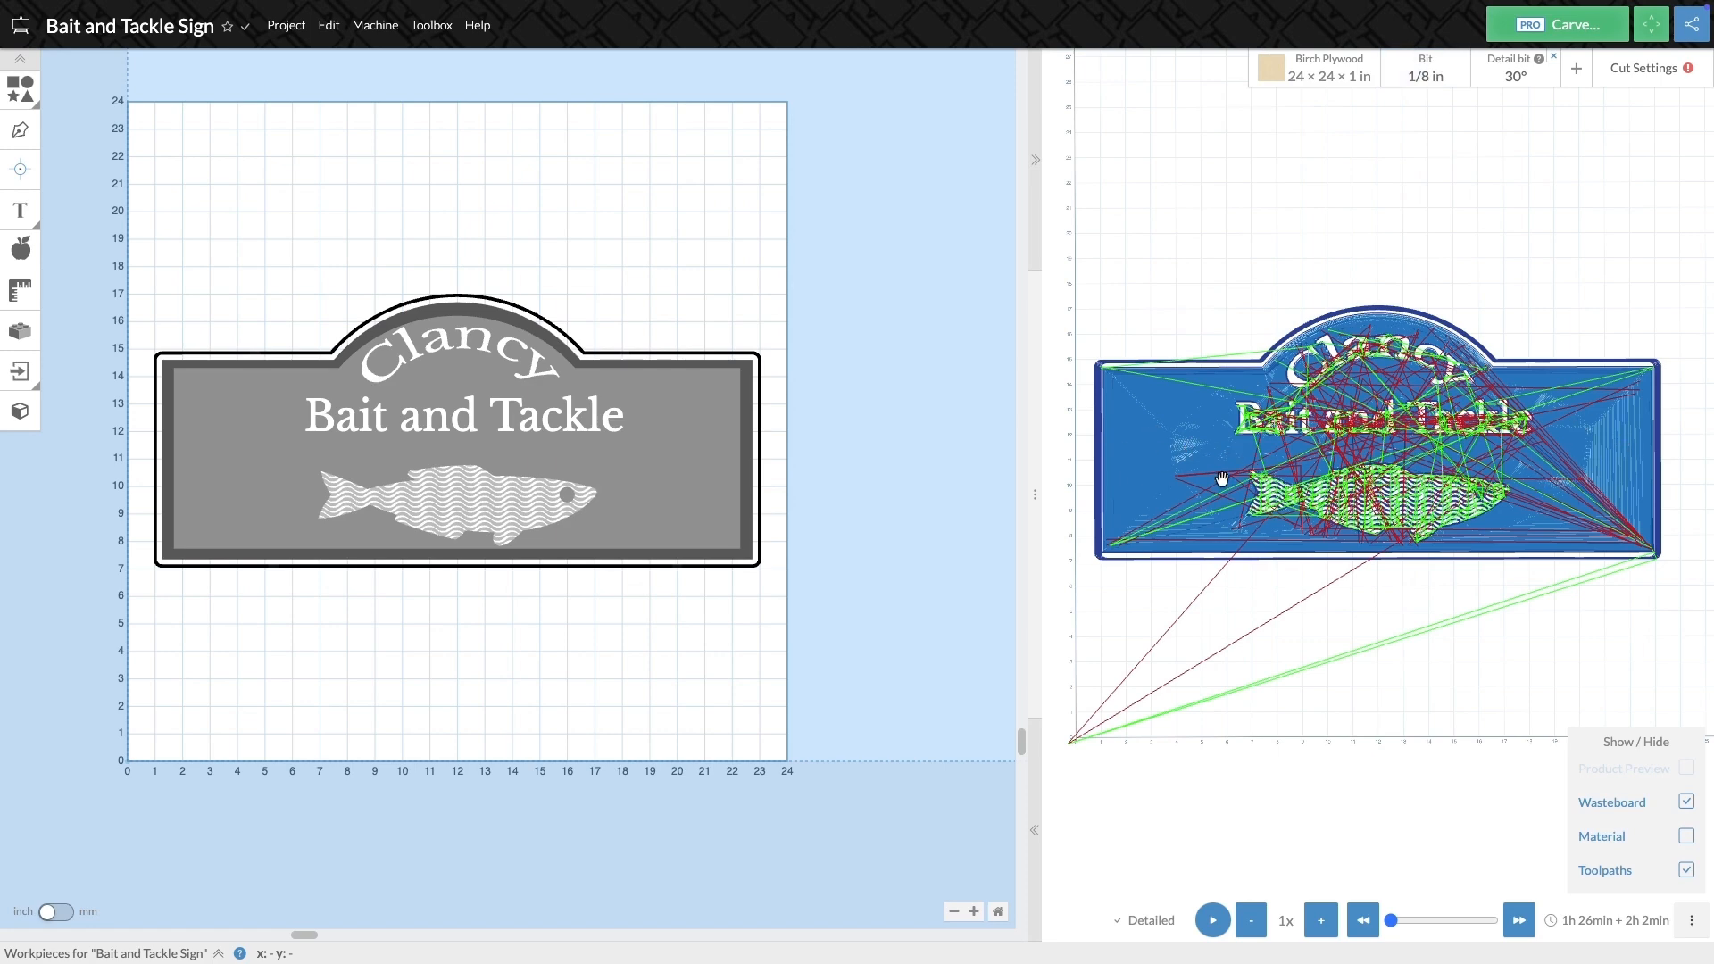
{"action": "left_click", "coordinate": [1517, 72]}
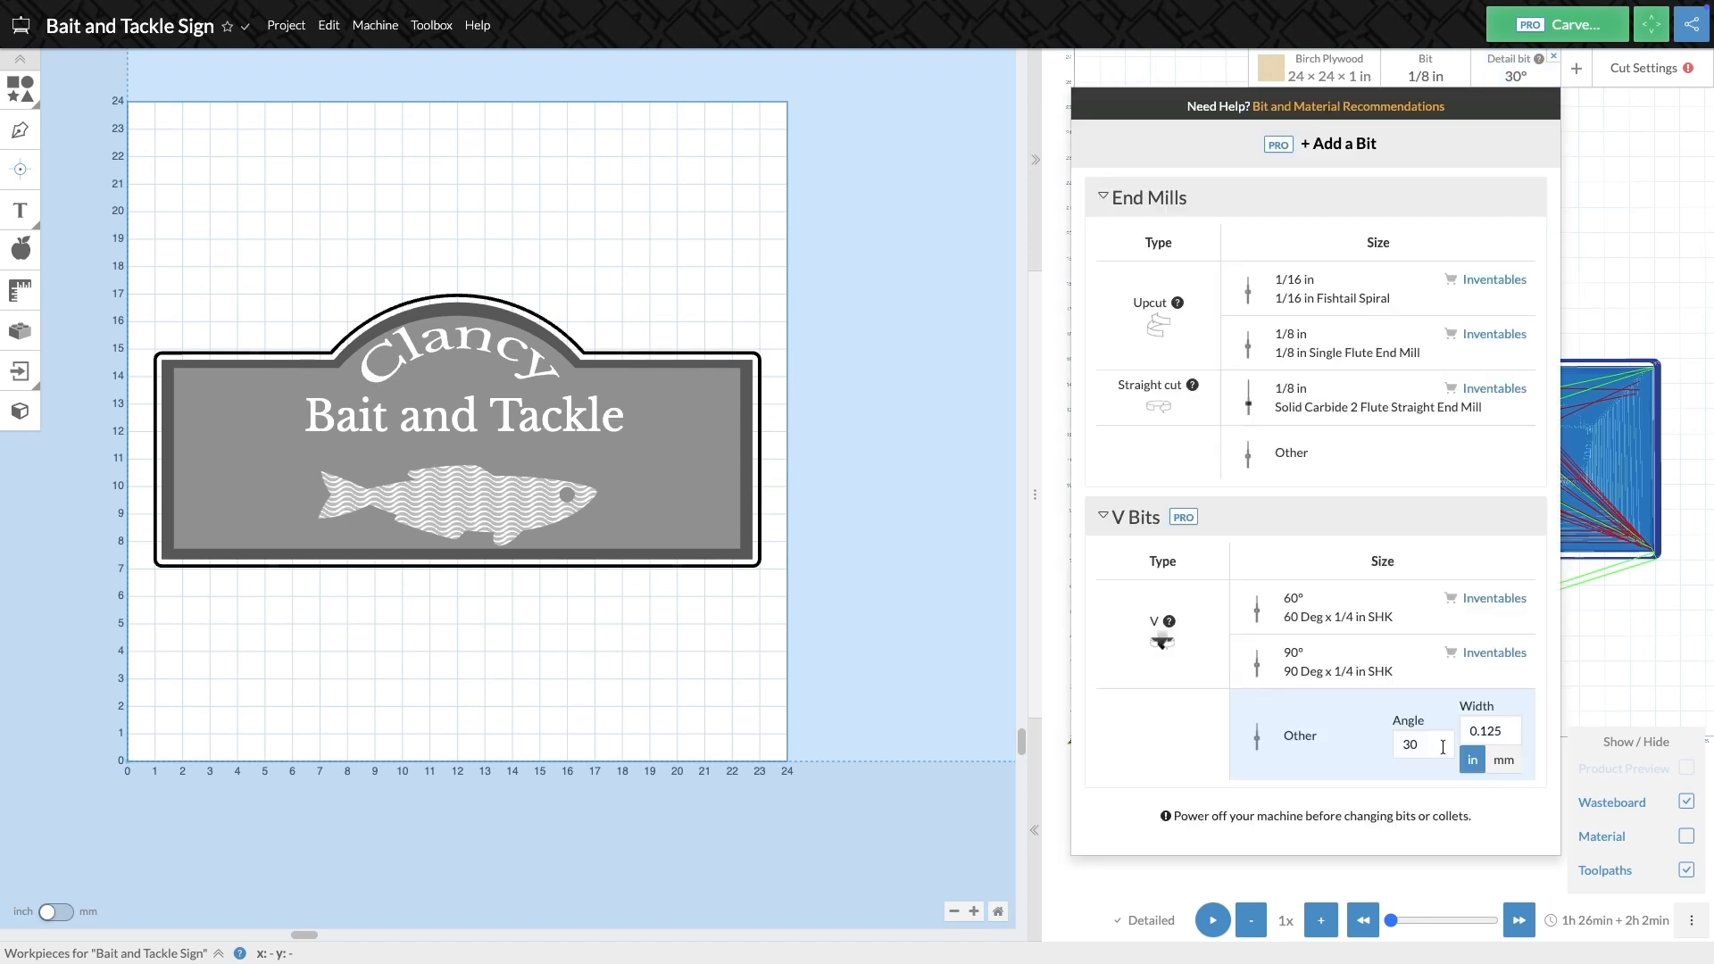
{"action": "left_click", "coordinate": [1691, 472]}
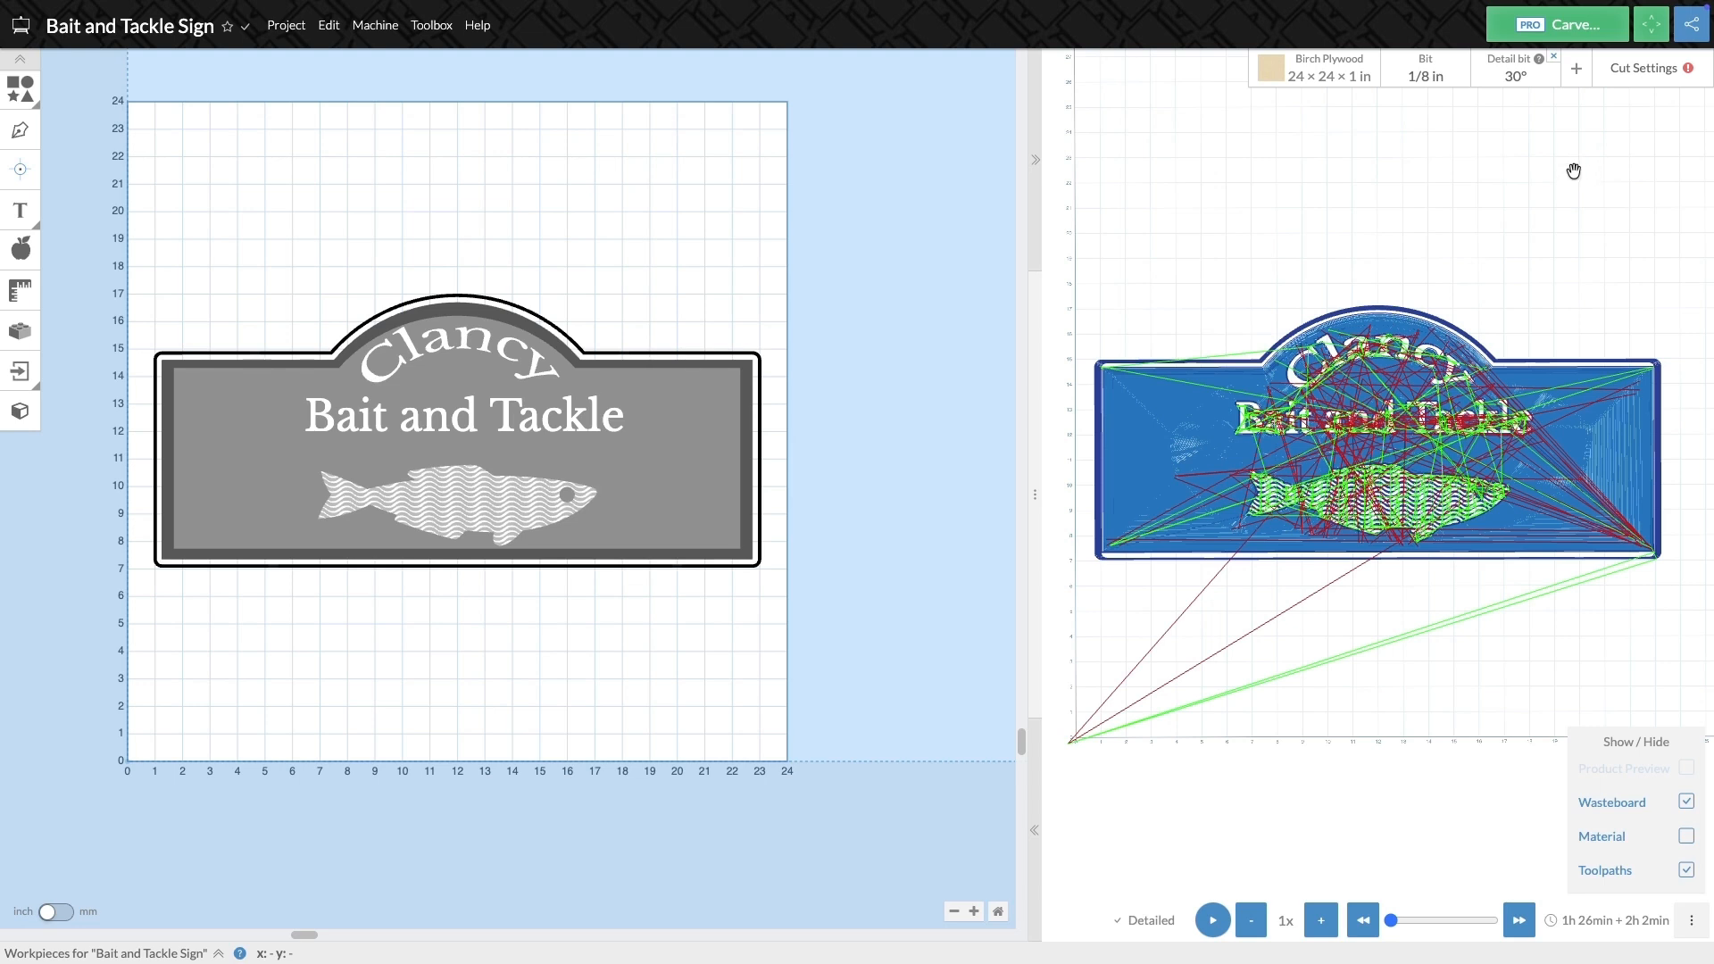
Step: Add a third 1/8 in outline bit, hide the material and simulate the toolpaths
{"action": "left_click", "coordinate": [1578, 76]}
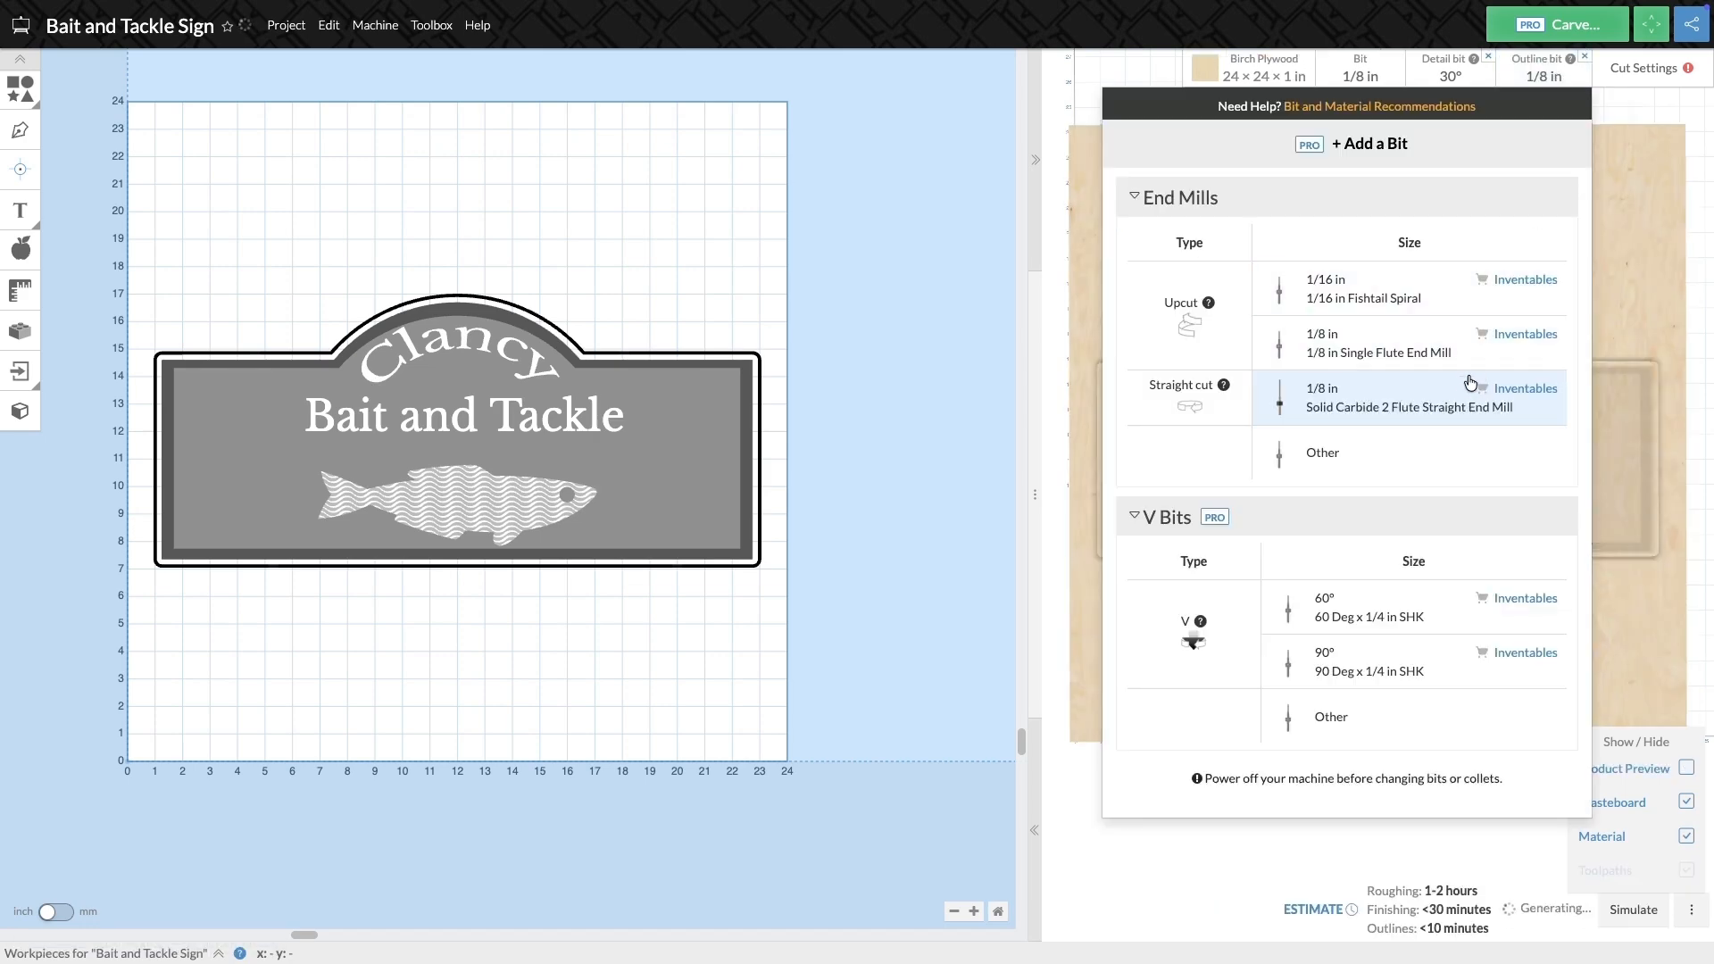
{"action": "left_click", "coordinate": [1433, 408]}
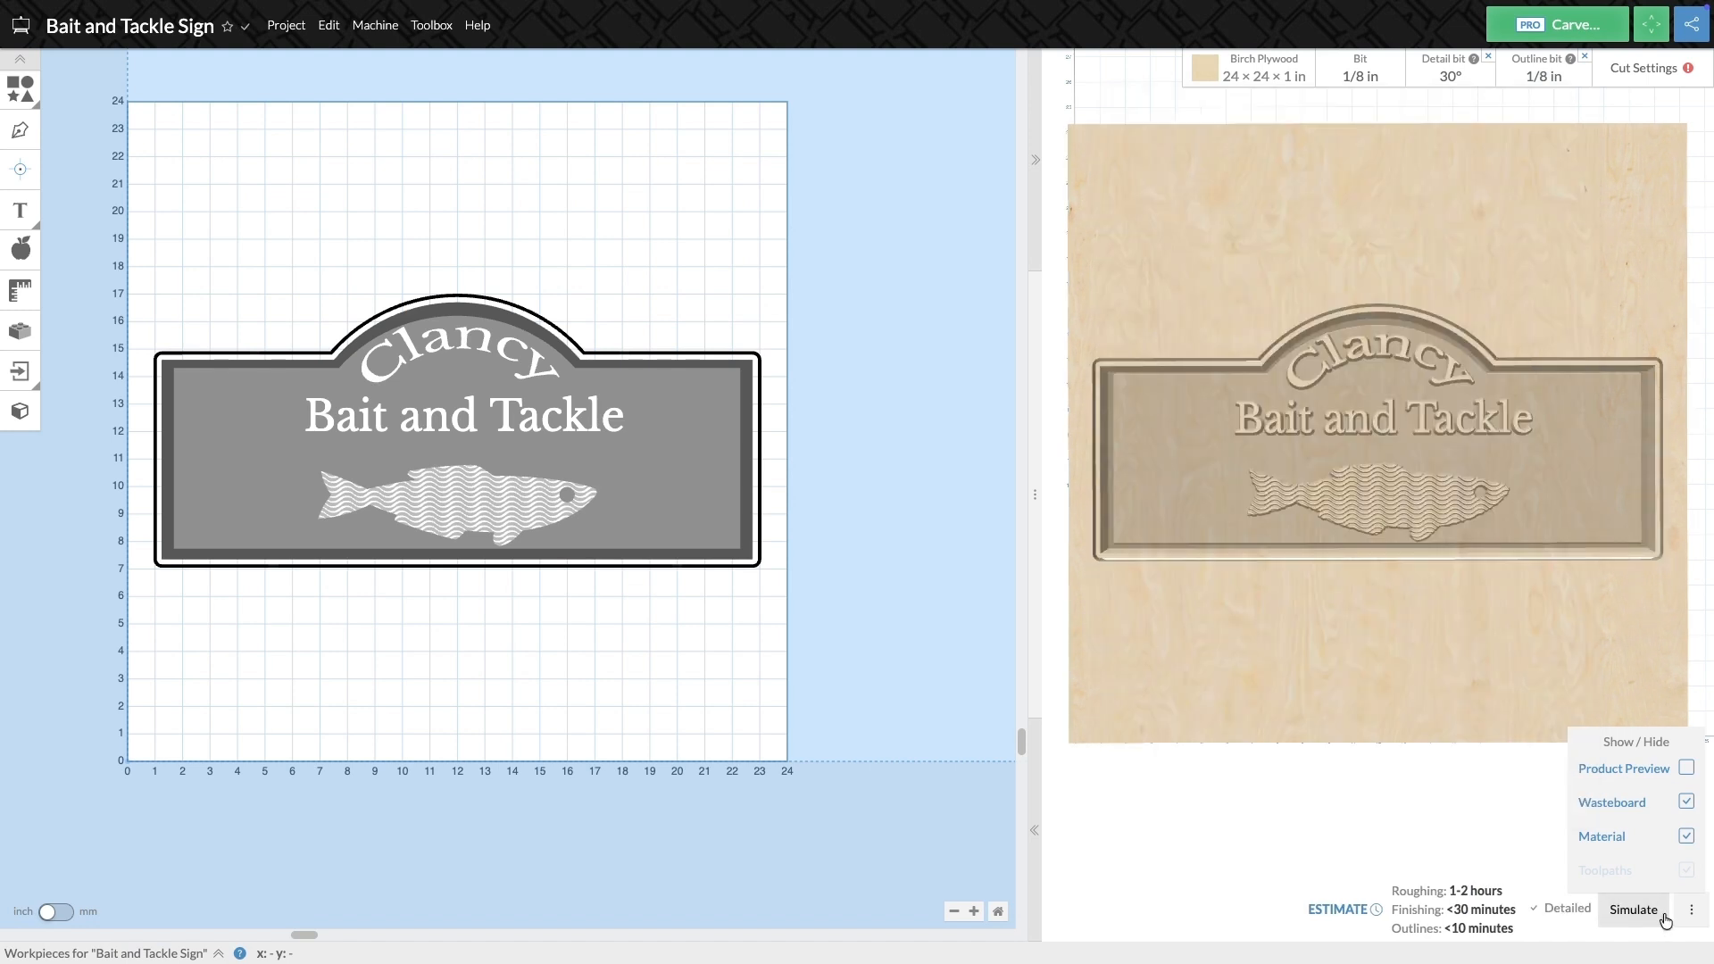
{"action": "left_click", "coordinate": [1687, 838]}
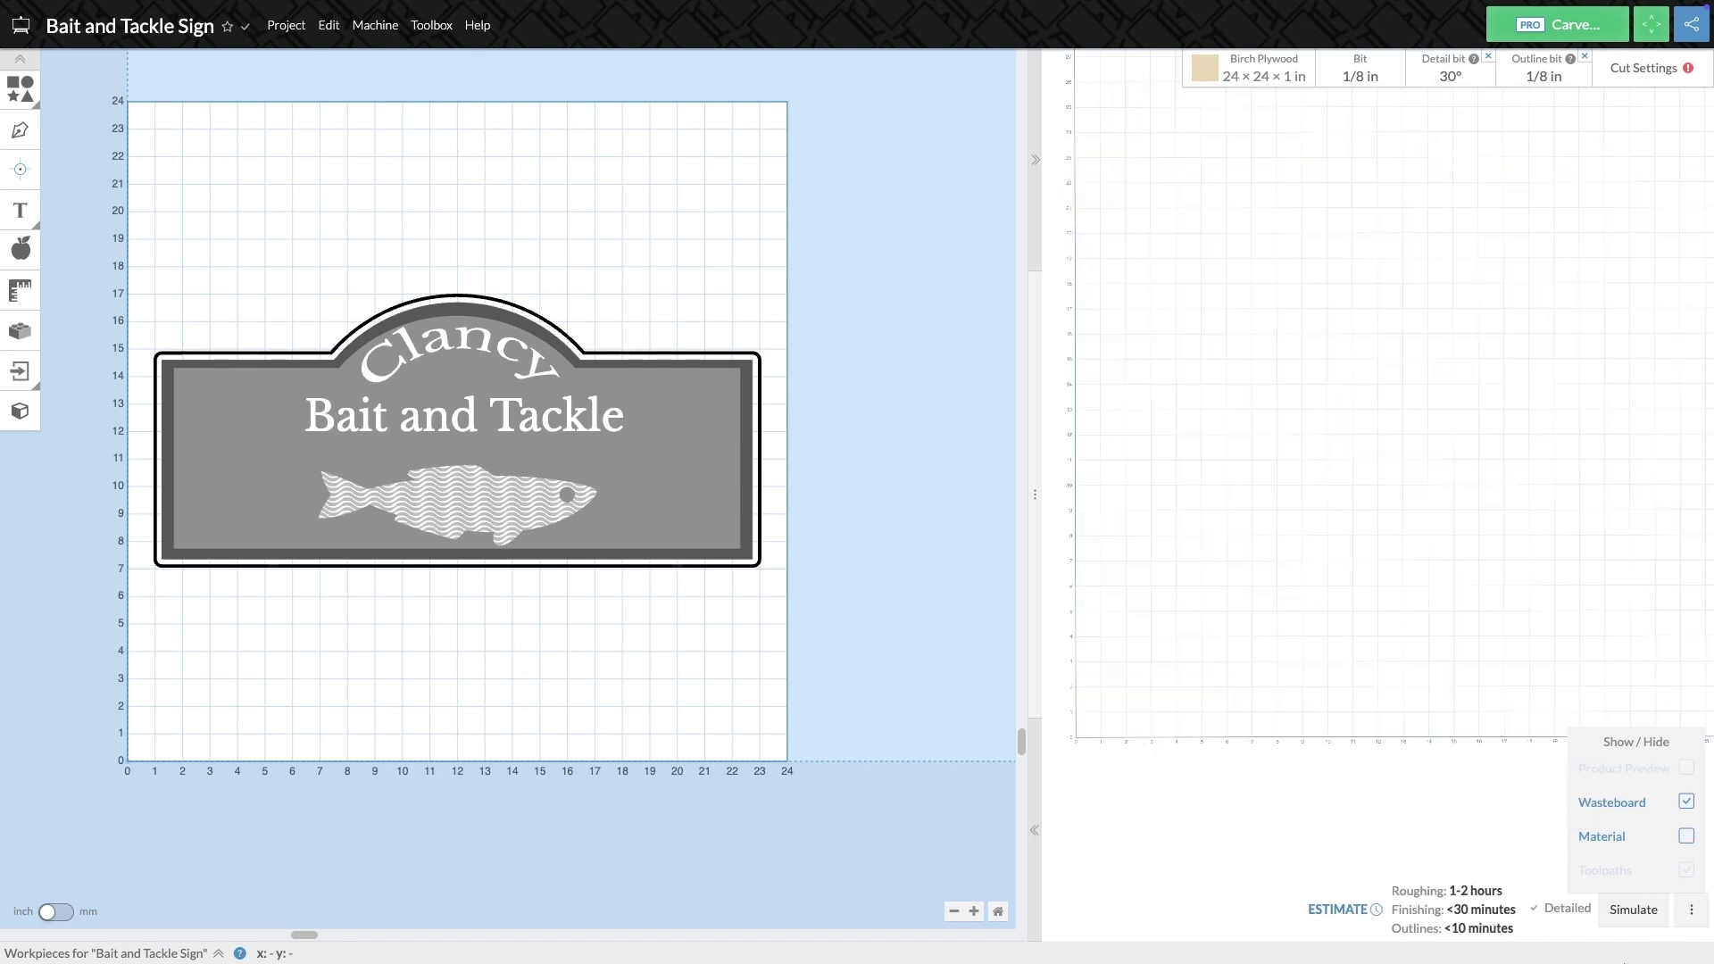
{"action": "left_click", "coordinate": [1632, 909]}
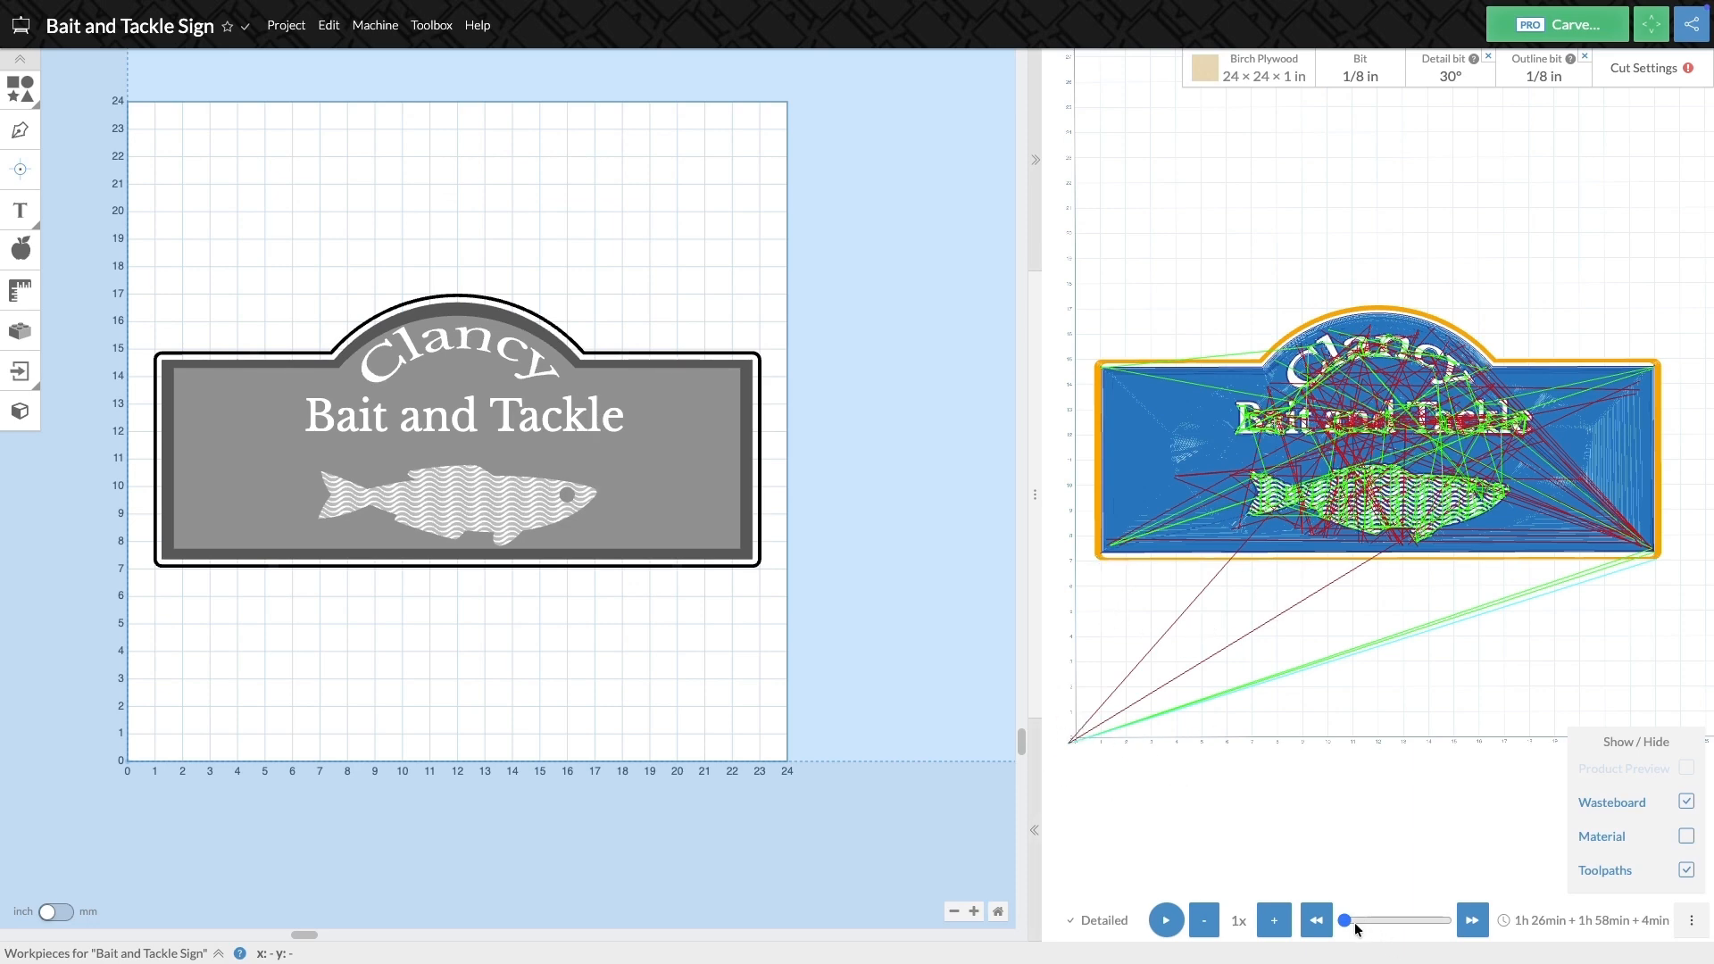
Step: Play the toolpath simulation through to its end
{"action": "left_click_drag", "start_coordinate": [1346, 919], "coordinate": [1446, 921]}
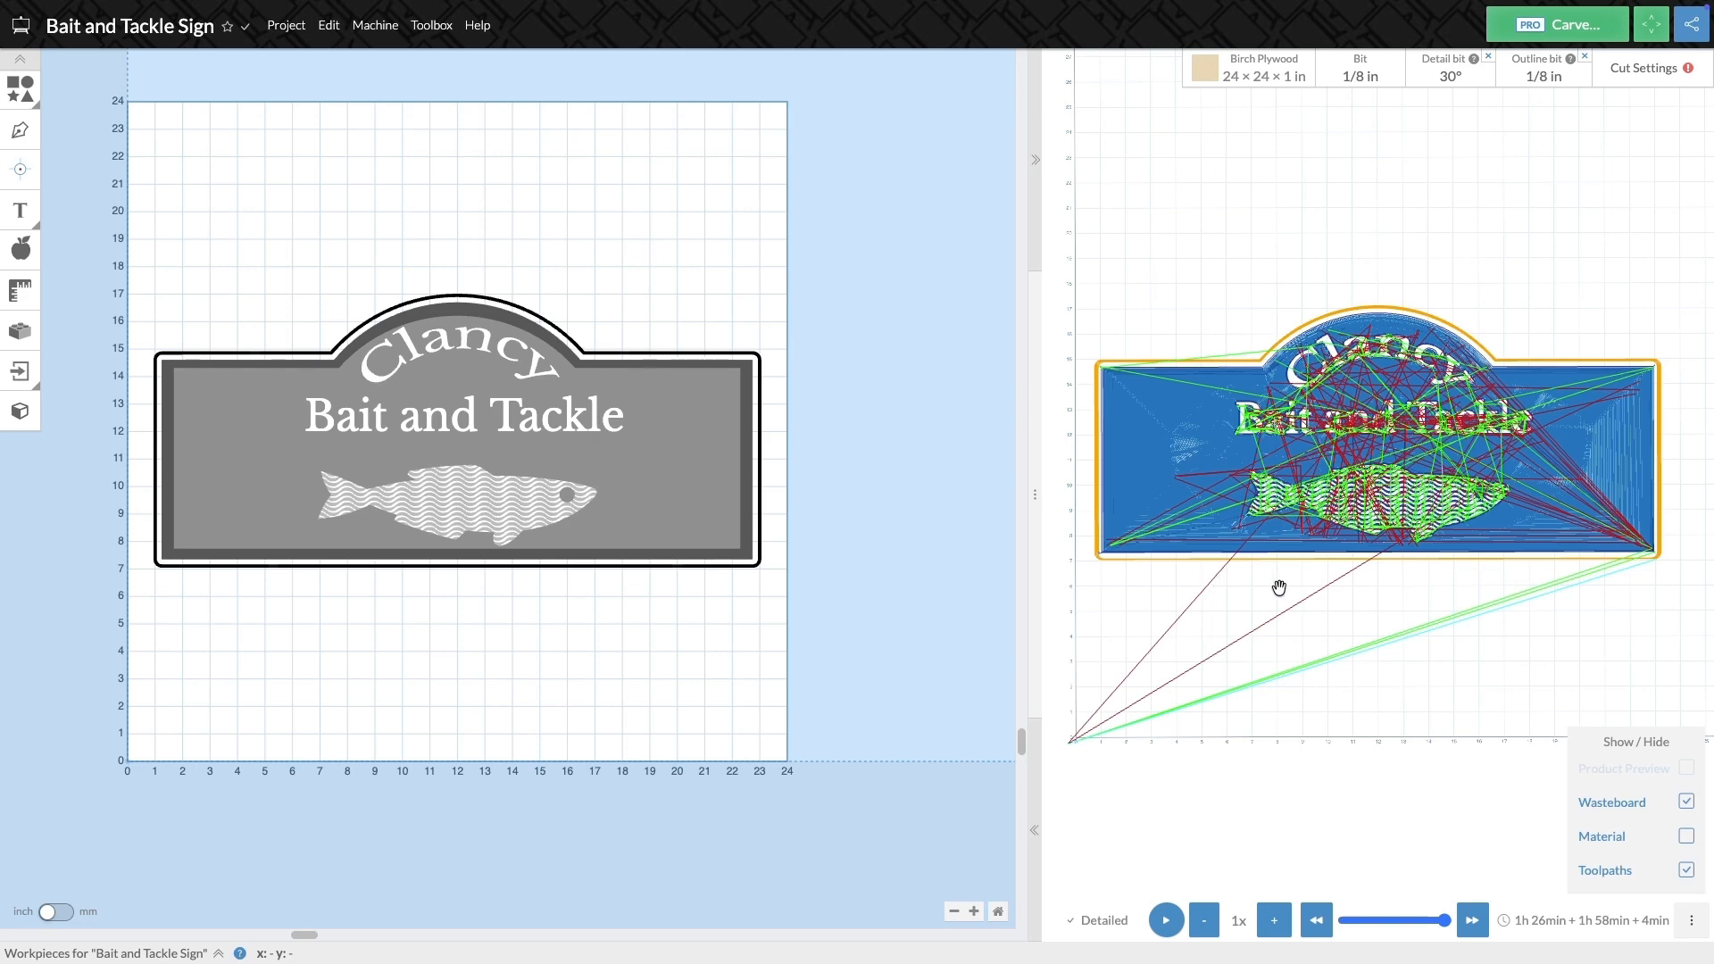
Step: Start the carve setup and advance to choosing the pass type
{"action": "left_click", "coordinate": [1569, 35]}
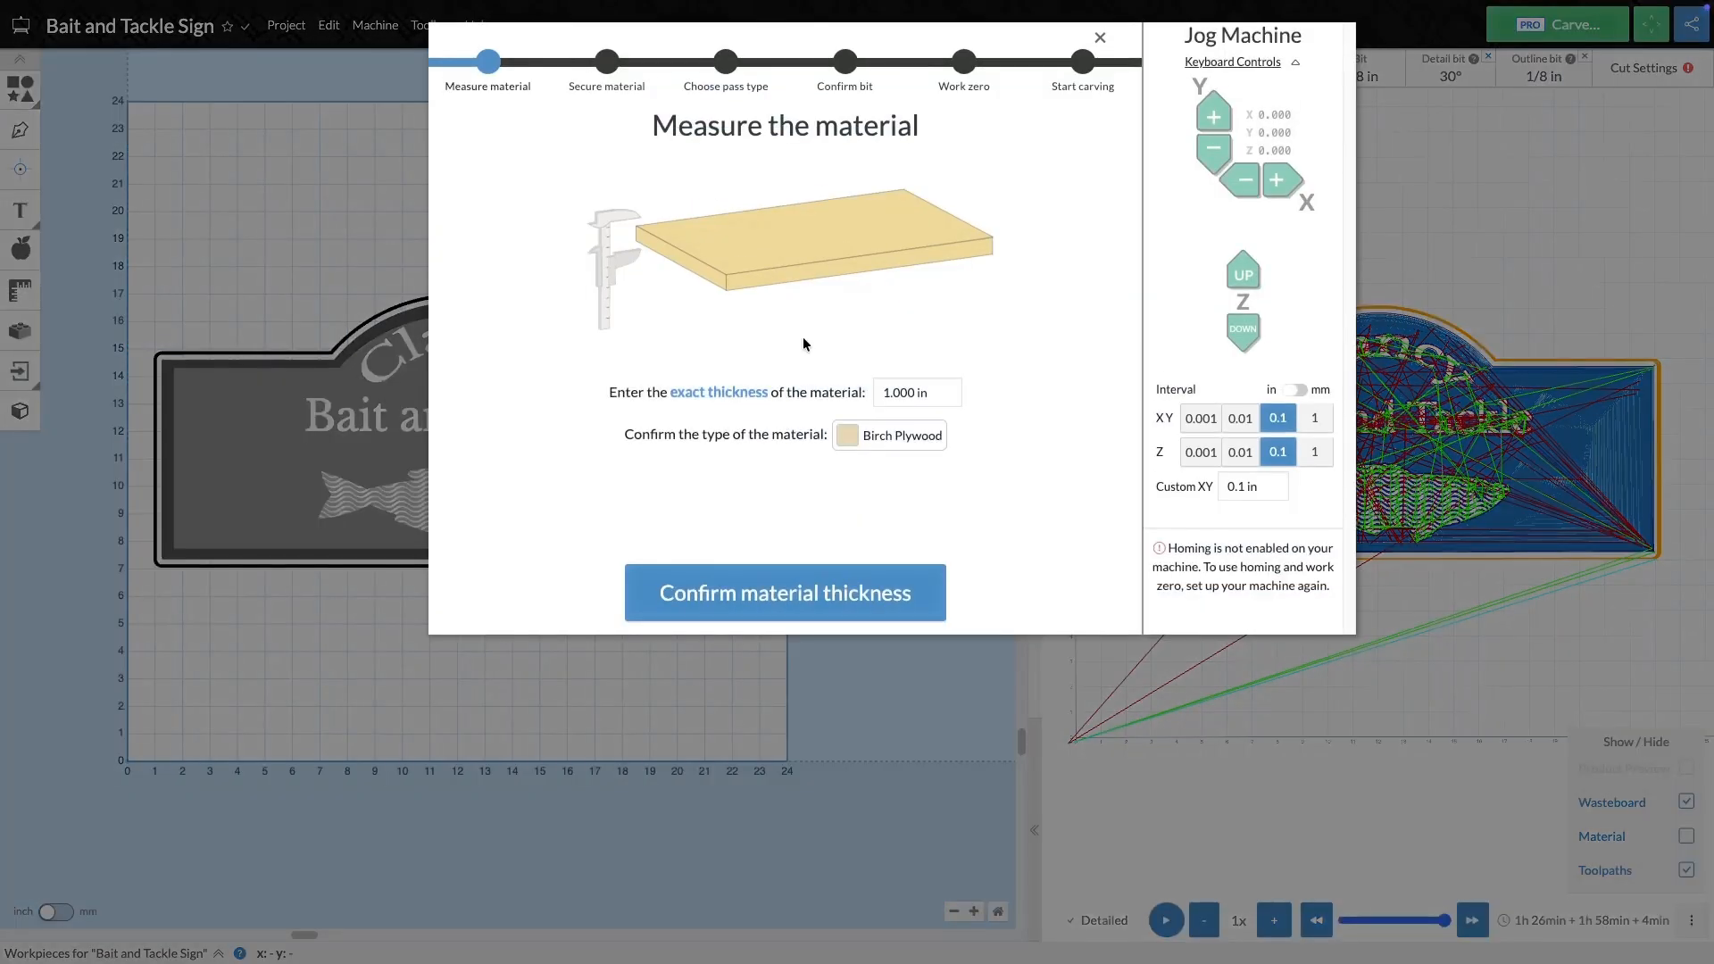
{"action": "left_click", "coordinate": [769, 606]}
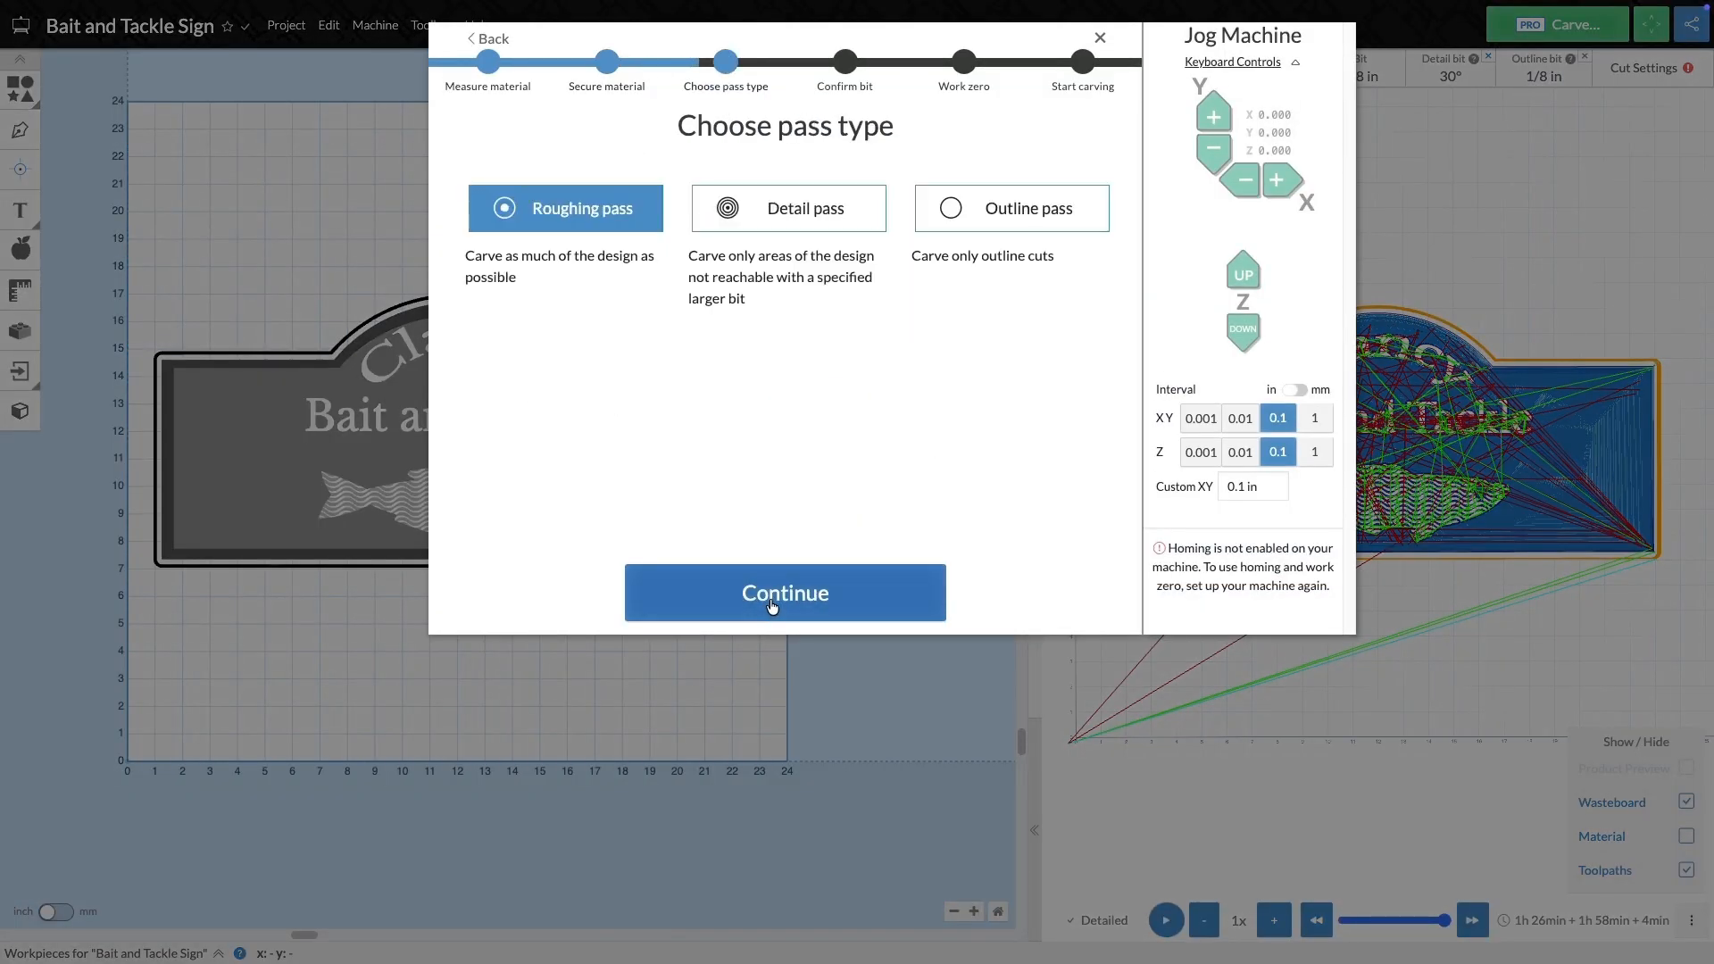
Step: Try the detail, roughing and outline passes, continue to bit confirmation, then close the wizard
{"action": "left_click", "coordinate": [781, 211]}
{"action": "left_click", "coordinate": [1002, 211]}
{"action": "left_click", "coordinate": [788, 207]}
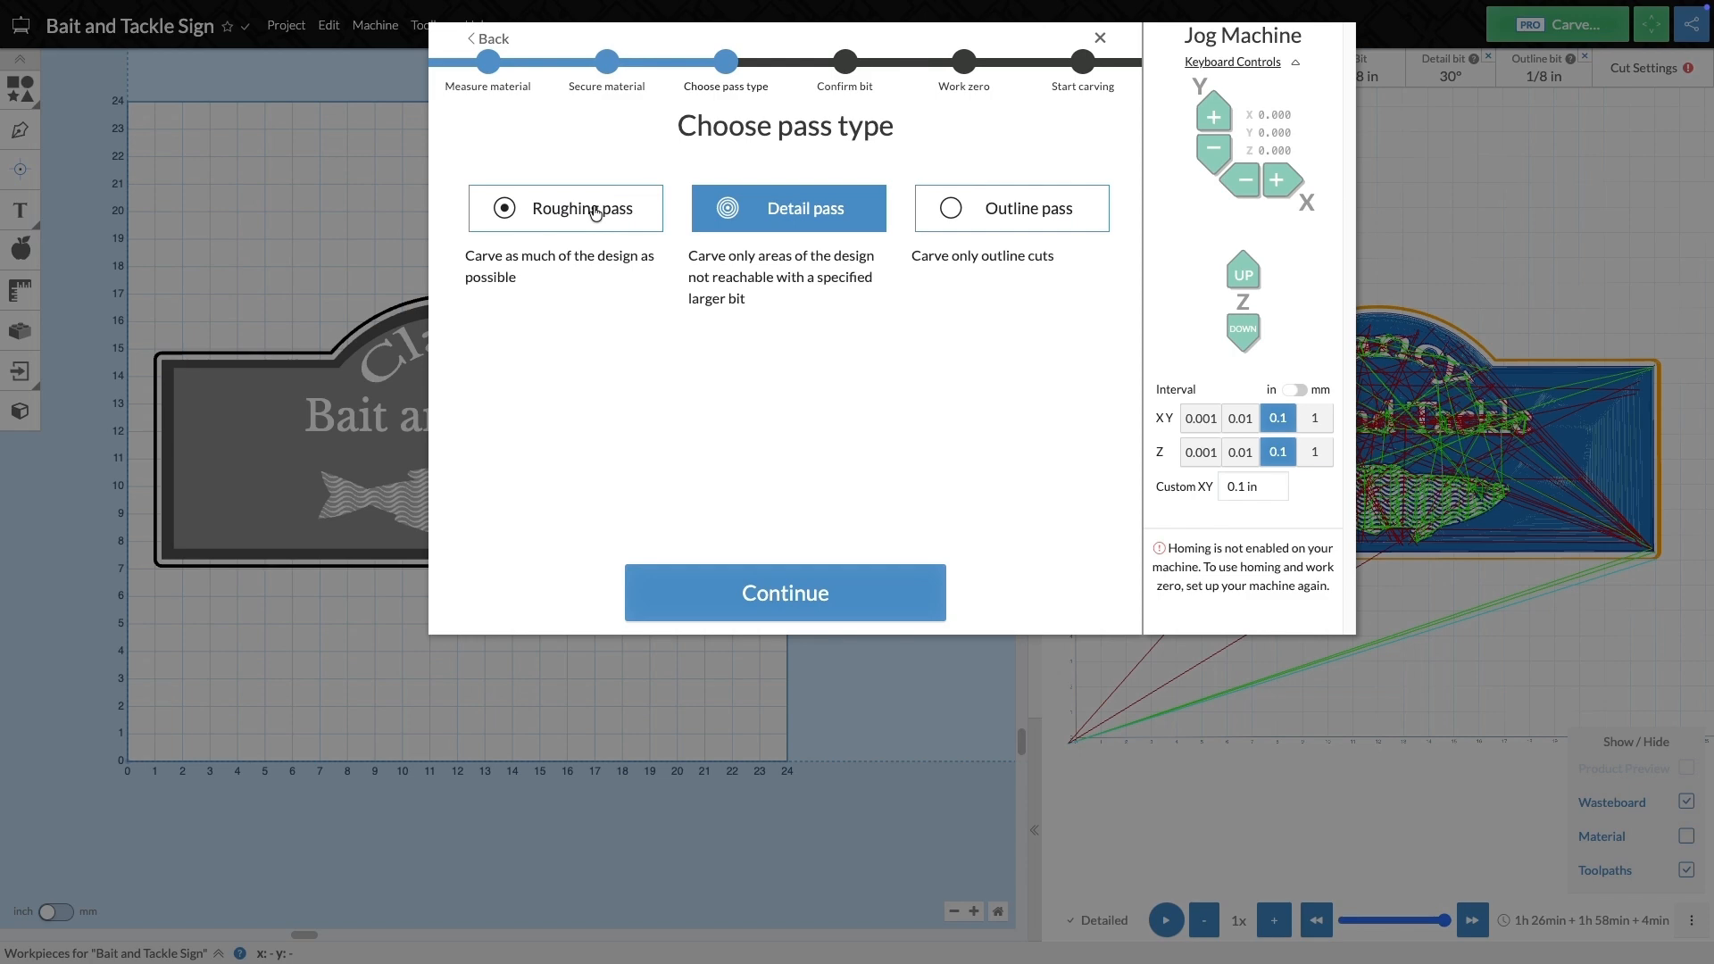
{"action": "left_click", "coordinate": [651, 210]}
{"action": "left_click", "coordinate": [993, 212]}
{"action": "left_click", "coordinate": [833, 609]}
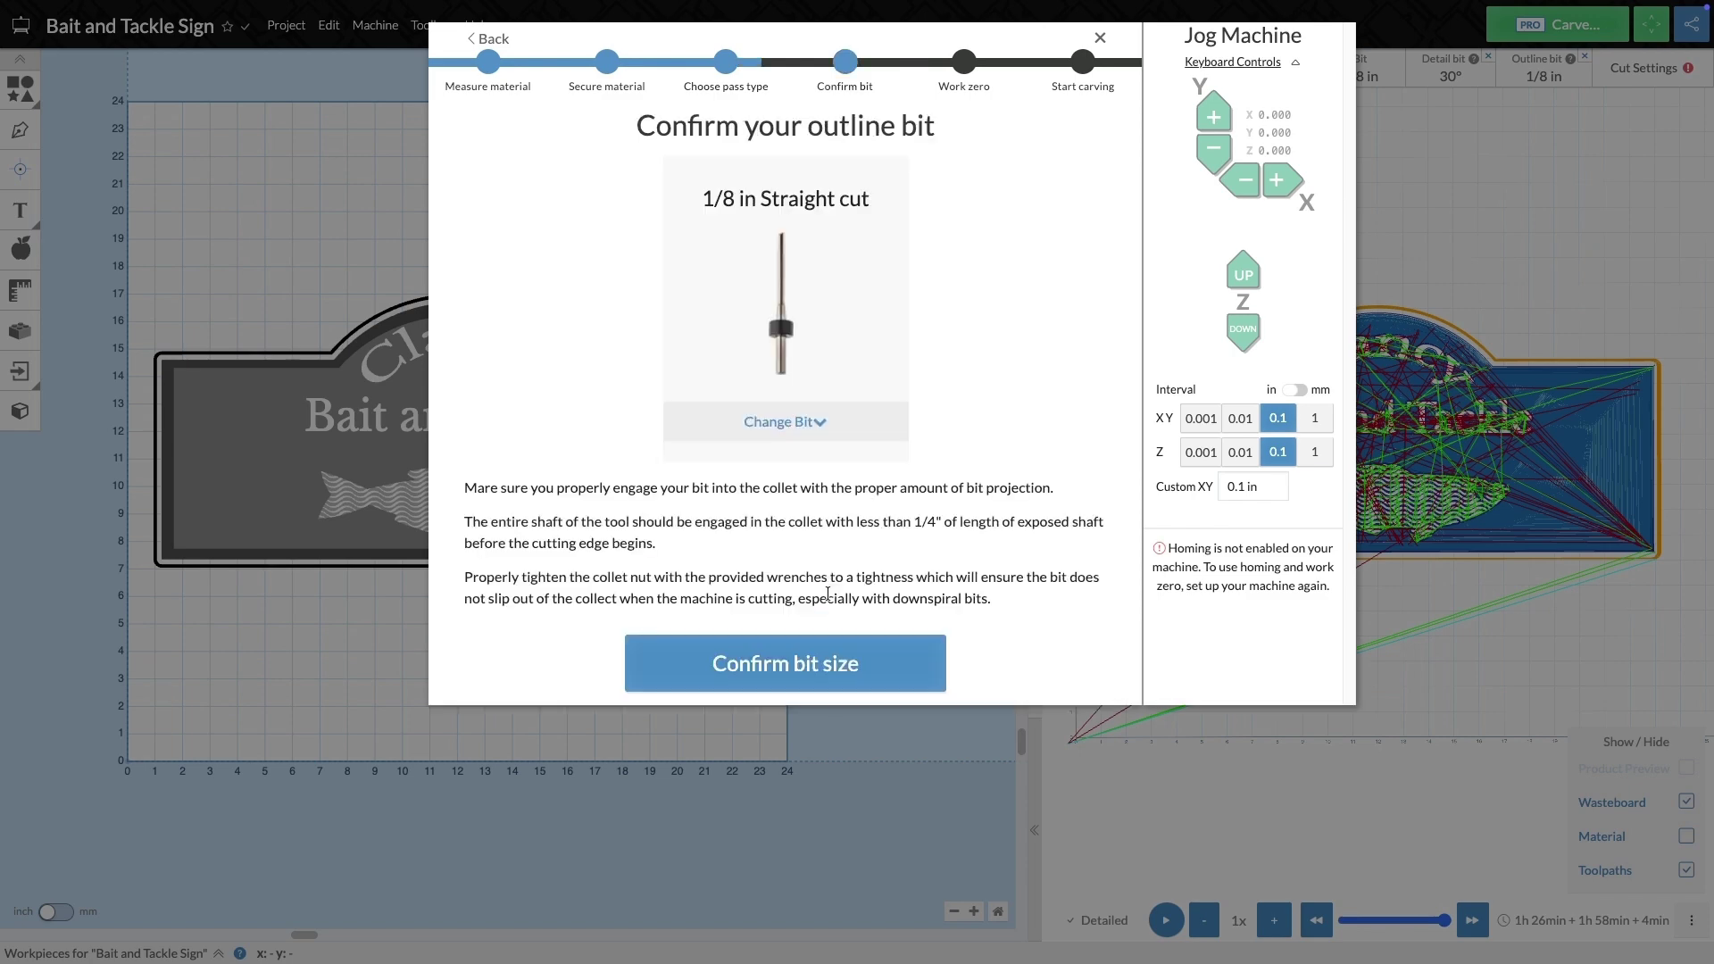
{"action": "left_click", "coordinate": [1100, 37]}
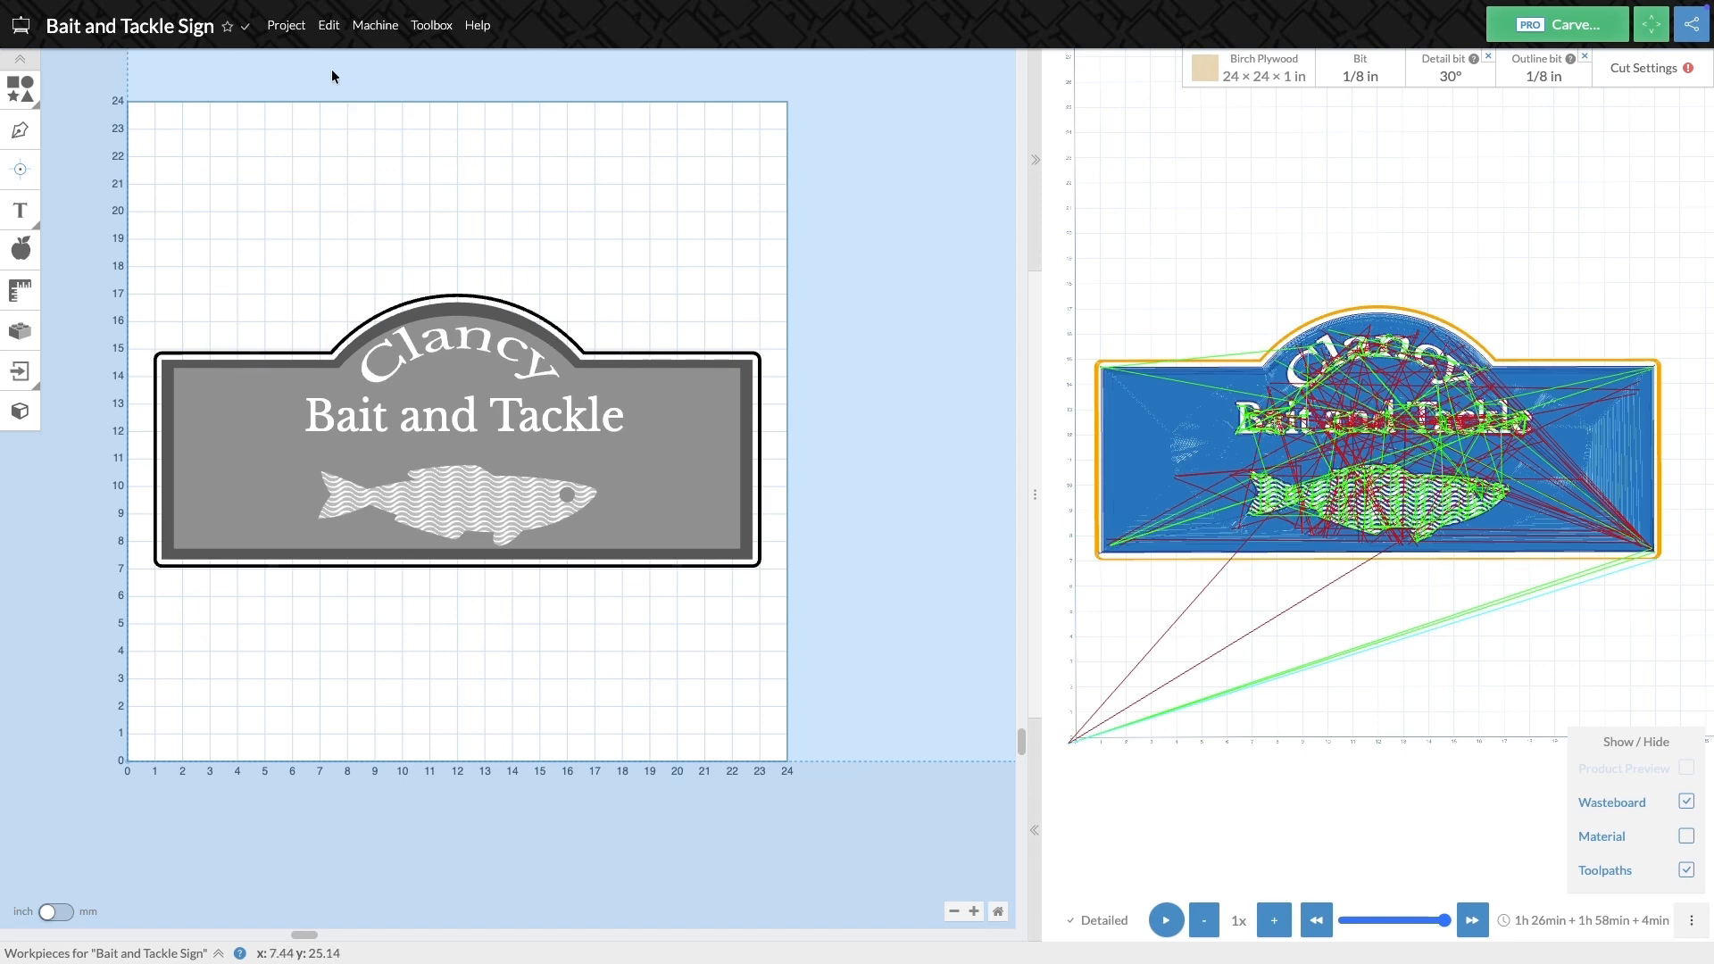
Step: Select all outline-cut shapes via Edit > Select by Cut Type
{"action": "left_click", "coordinate": [328, 25]}
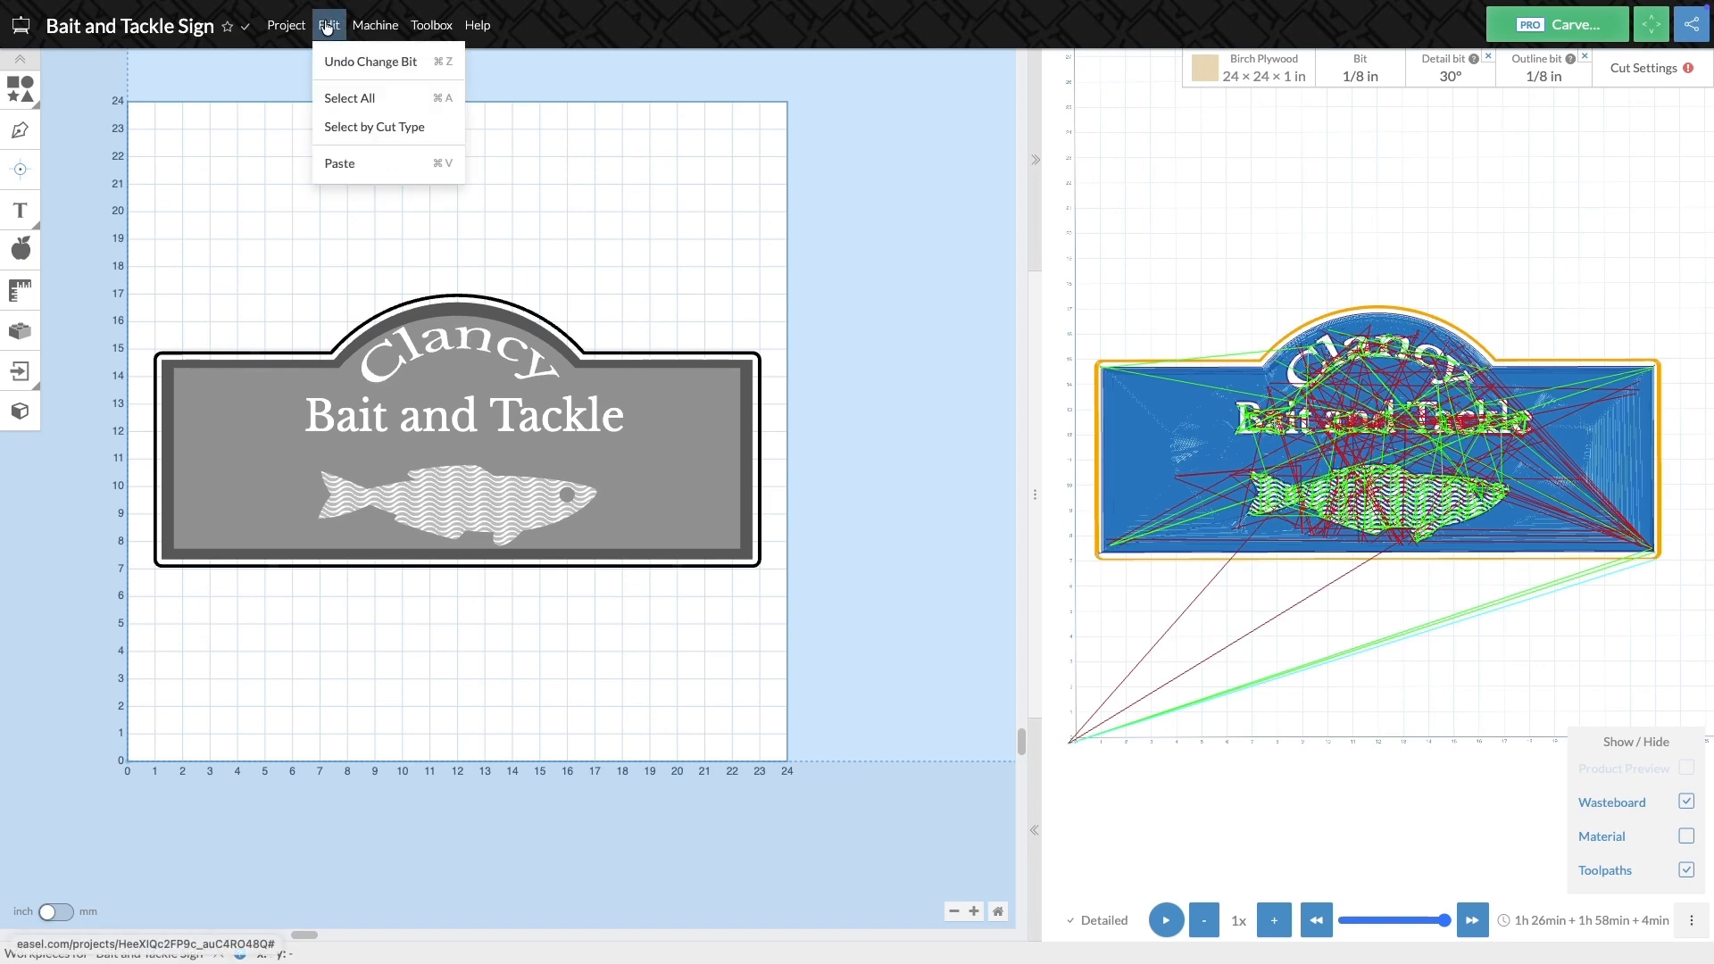
{"action": "left_click", "coordinate": [347, 128]}
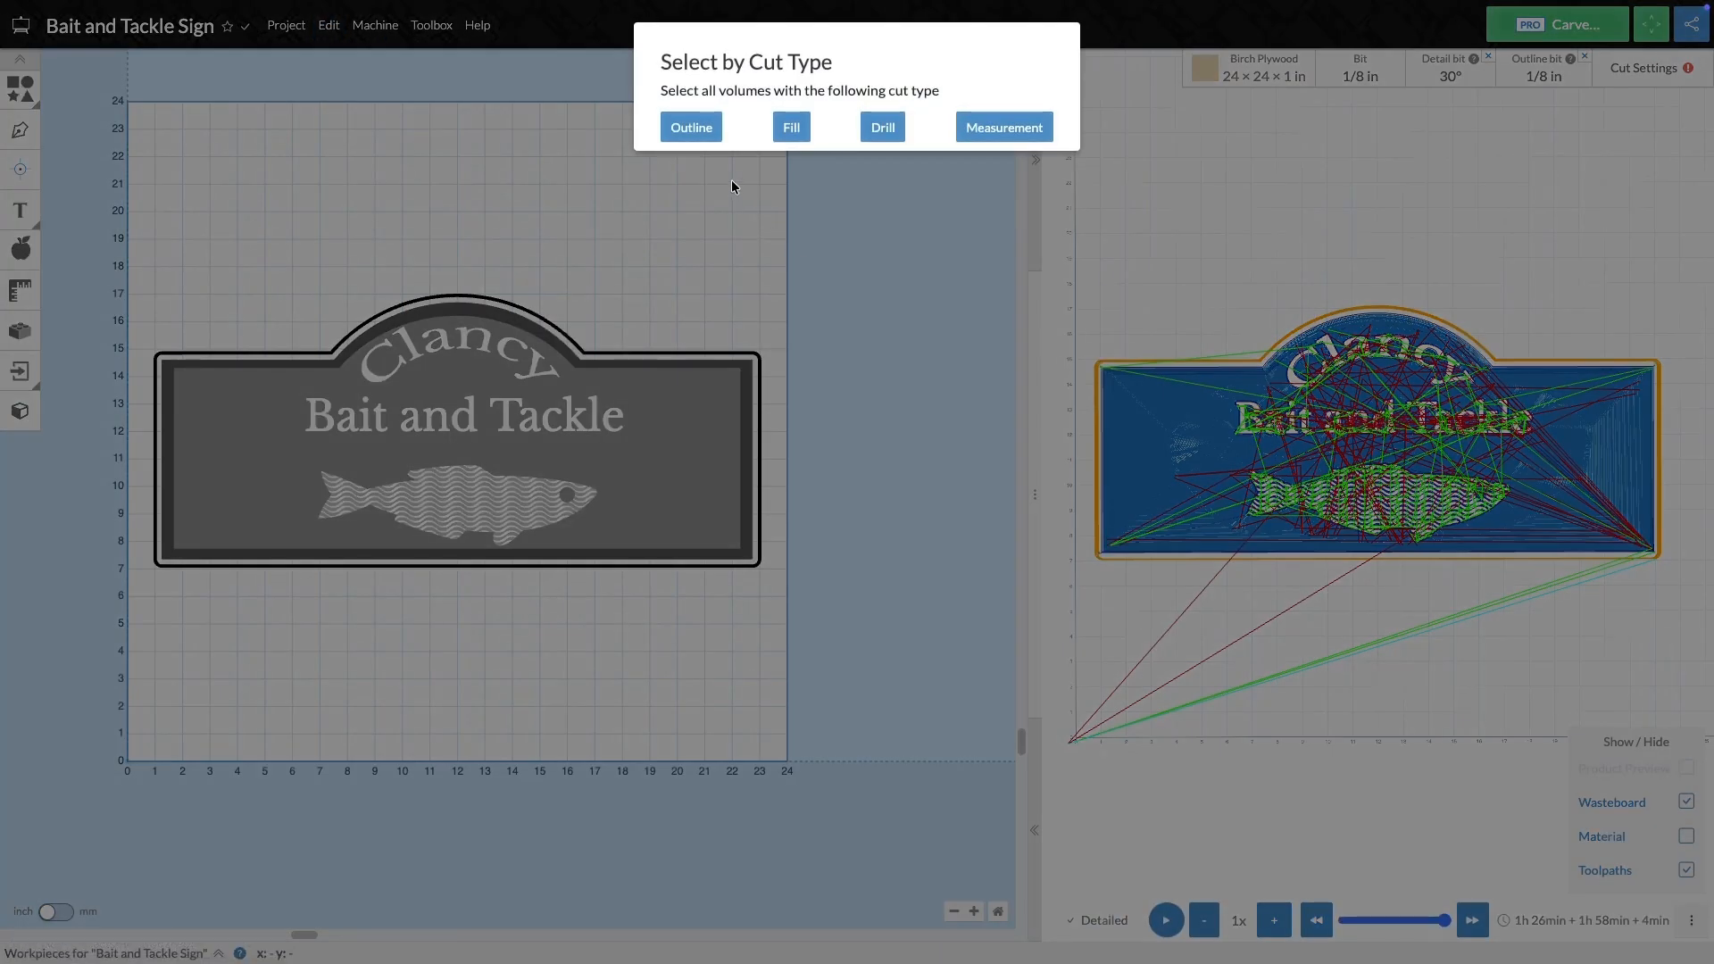
{"action": "left_click", "coordinate": [697, 131]}
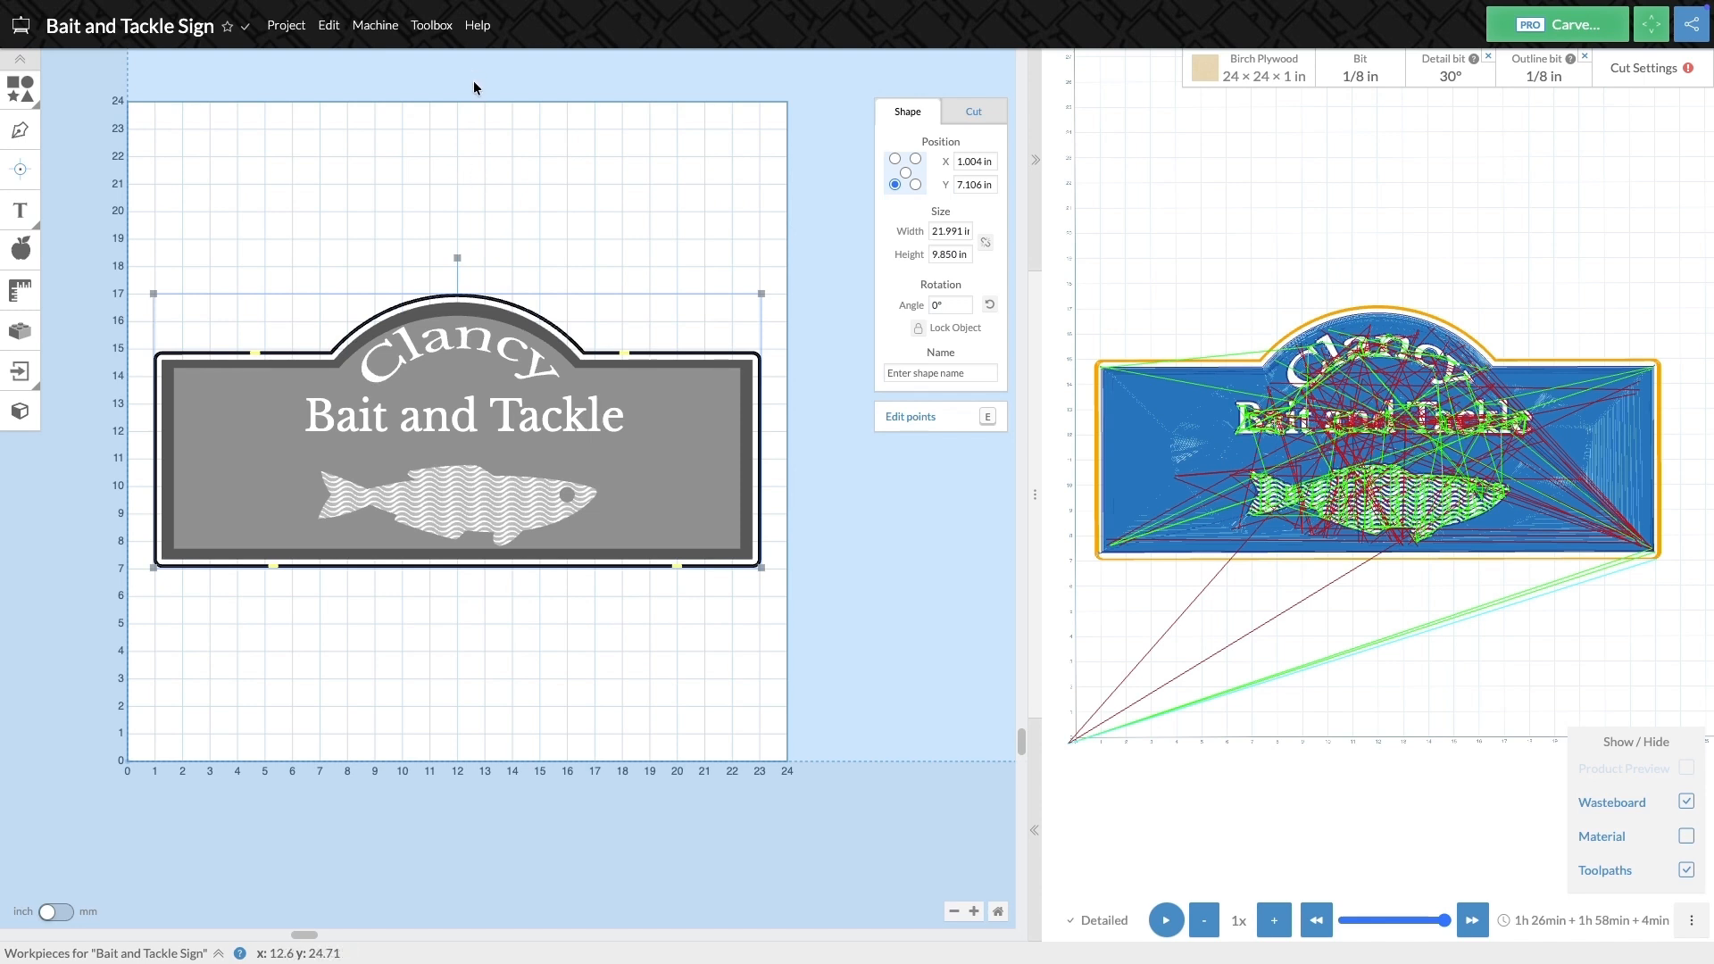
Step: Open the Support help panel from the Help menu
{"action": "left_click", "coordinate": [479, 26]}
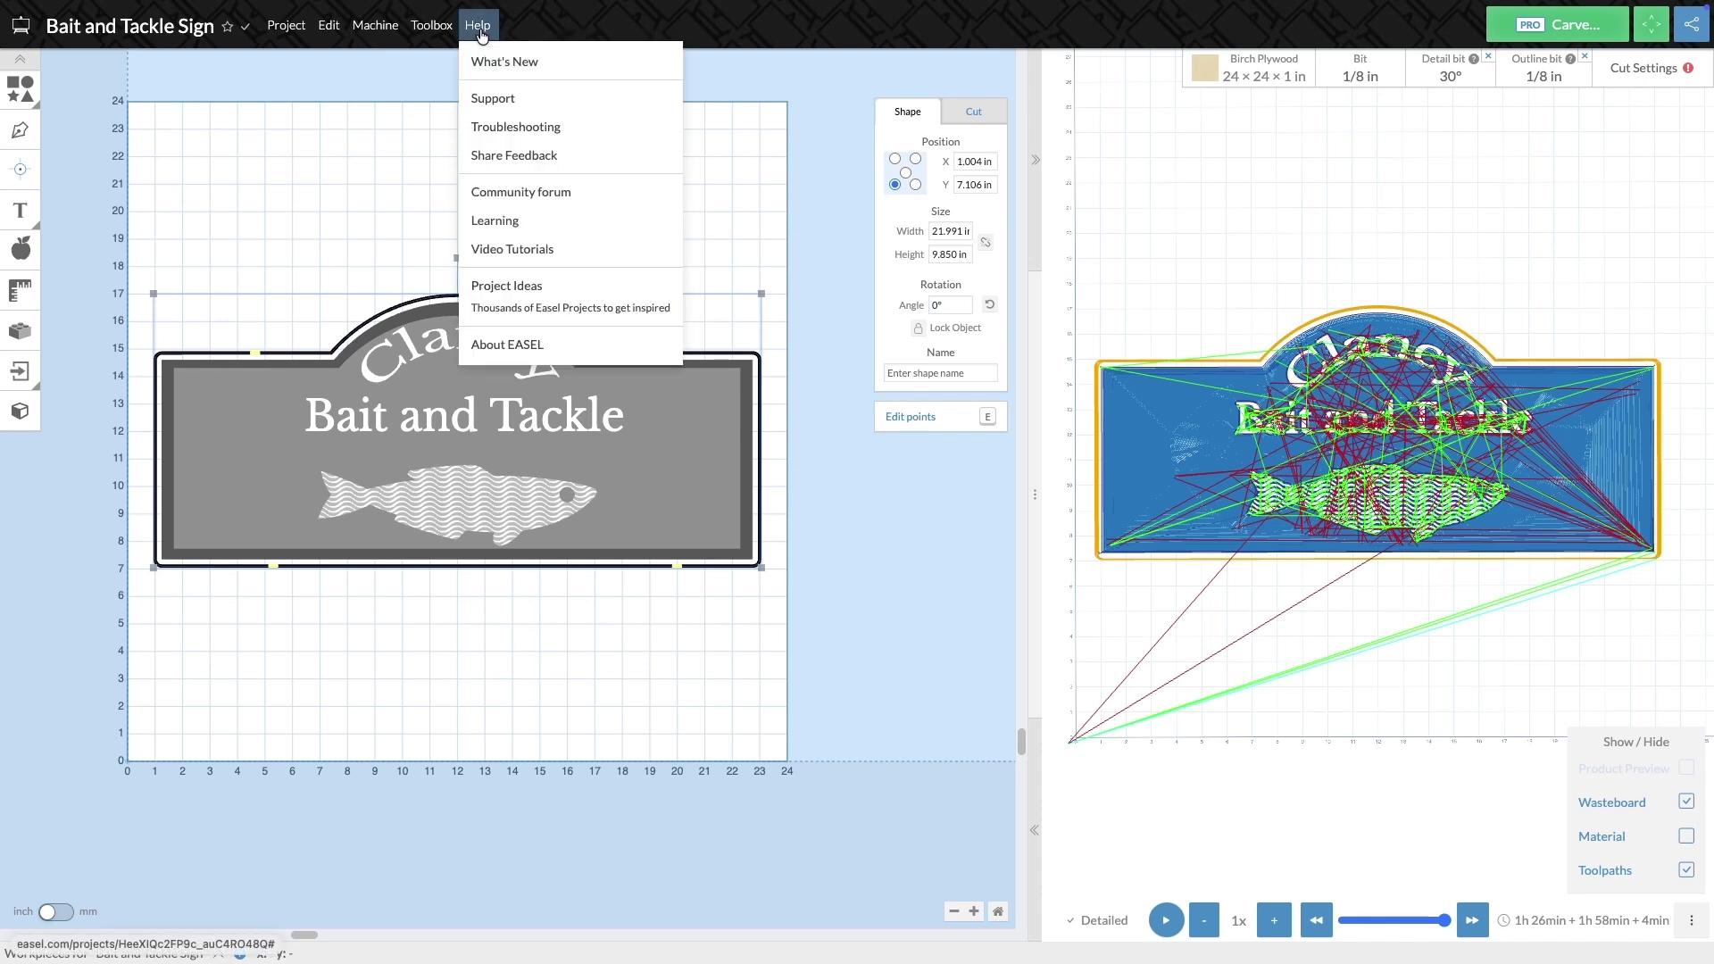
{"action": "left_click", "coordinate": [508, 126]}
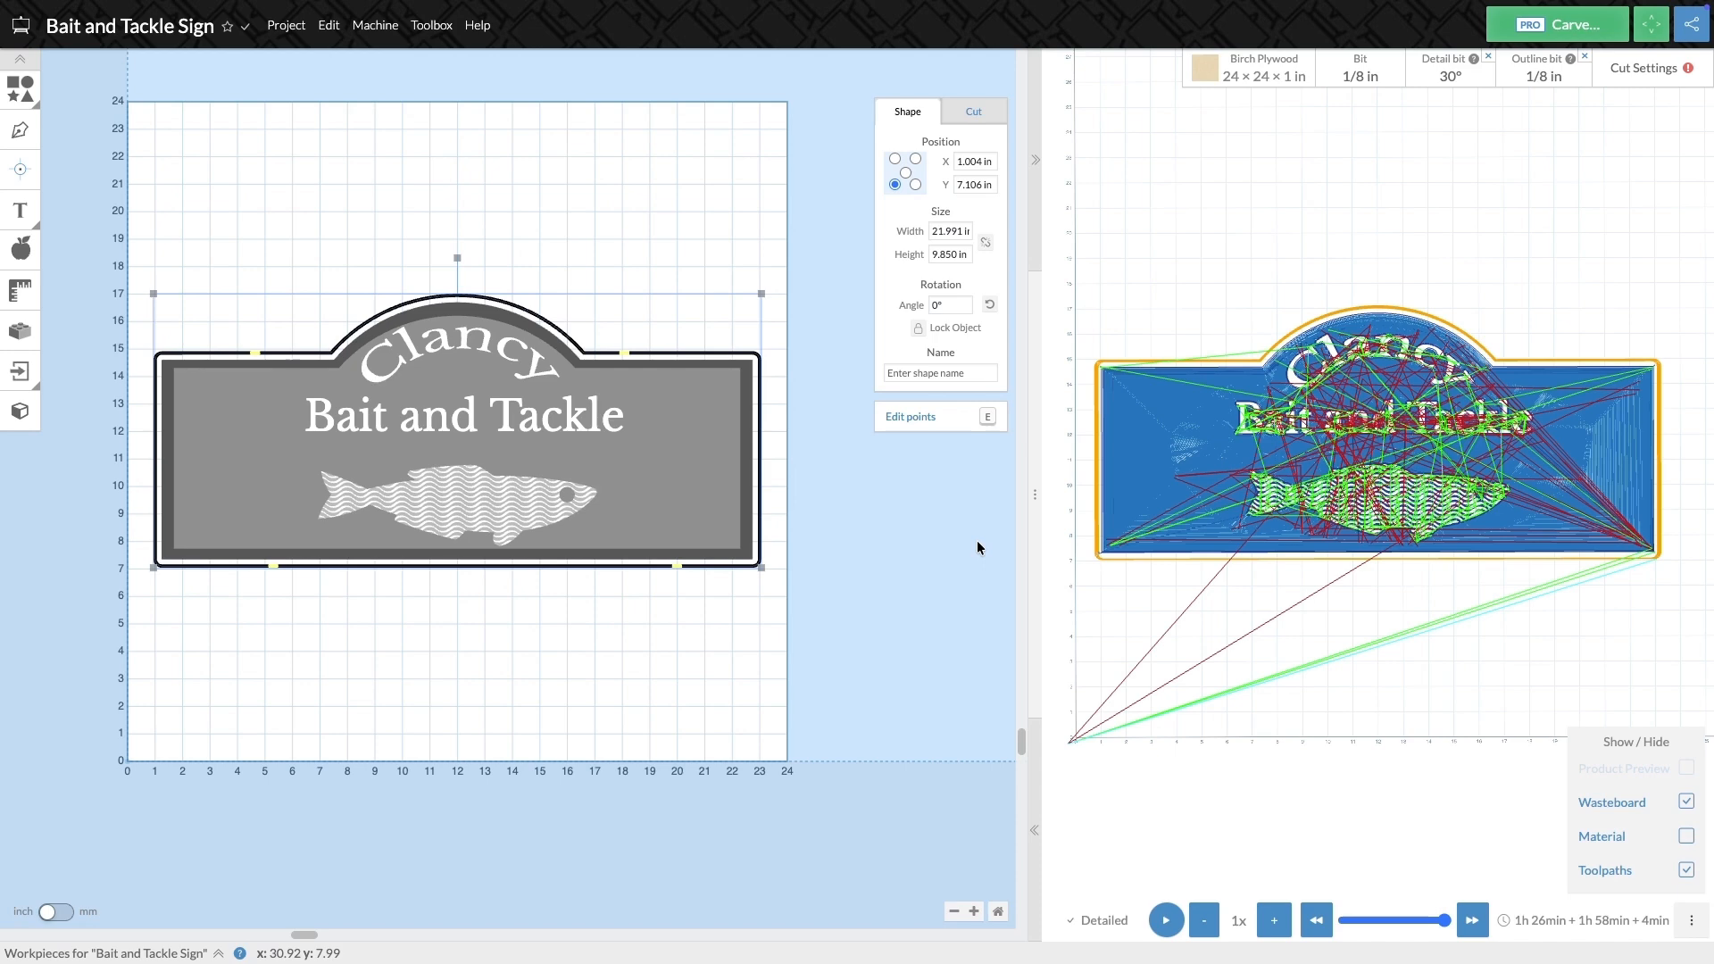